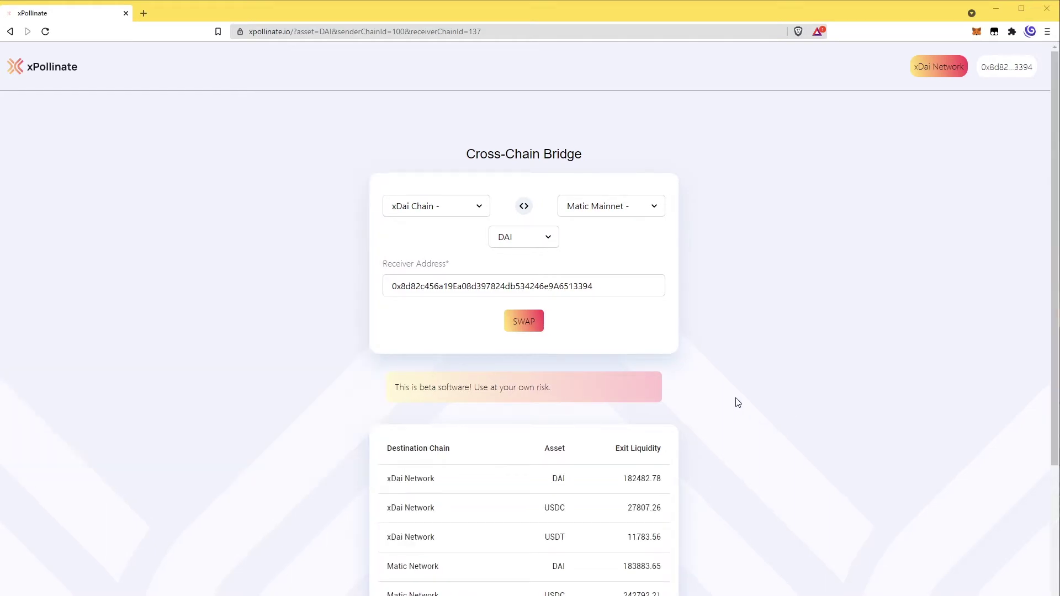
# Step: Open a blank new browser tab beside xPollinate, then return to the Cross-Chain Bridge page
pyautogui.click(143, 14)
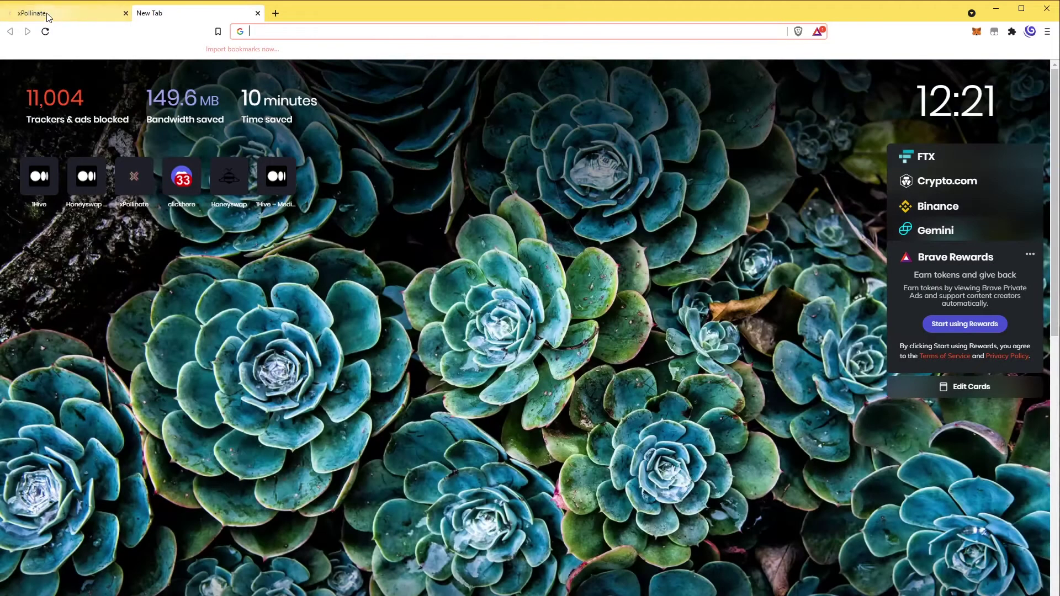
pyautogui.click(47, 17)
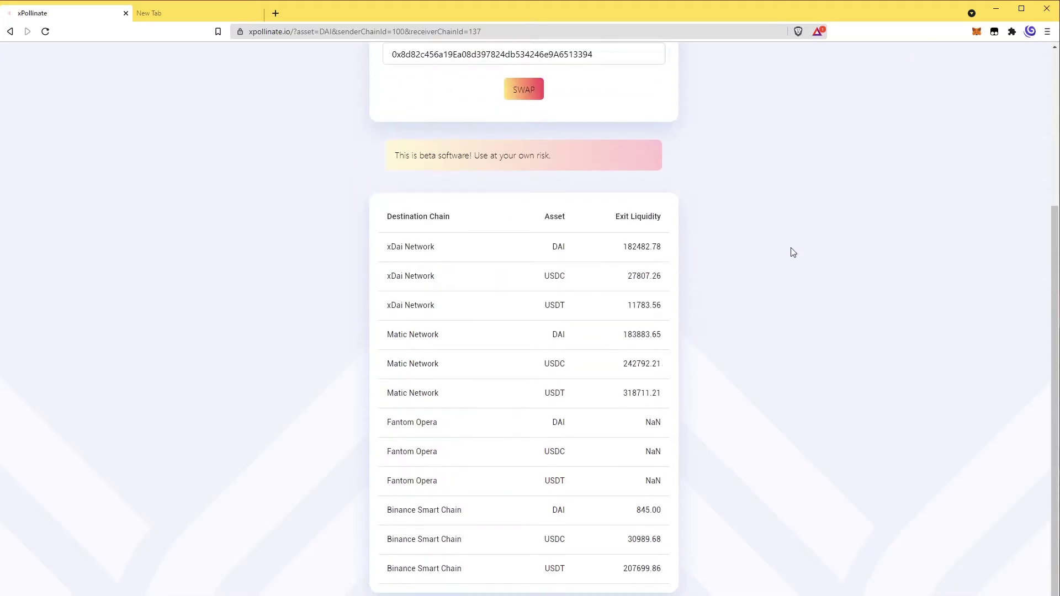
pyautogui.scroll(5, 364, 296)
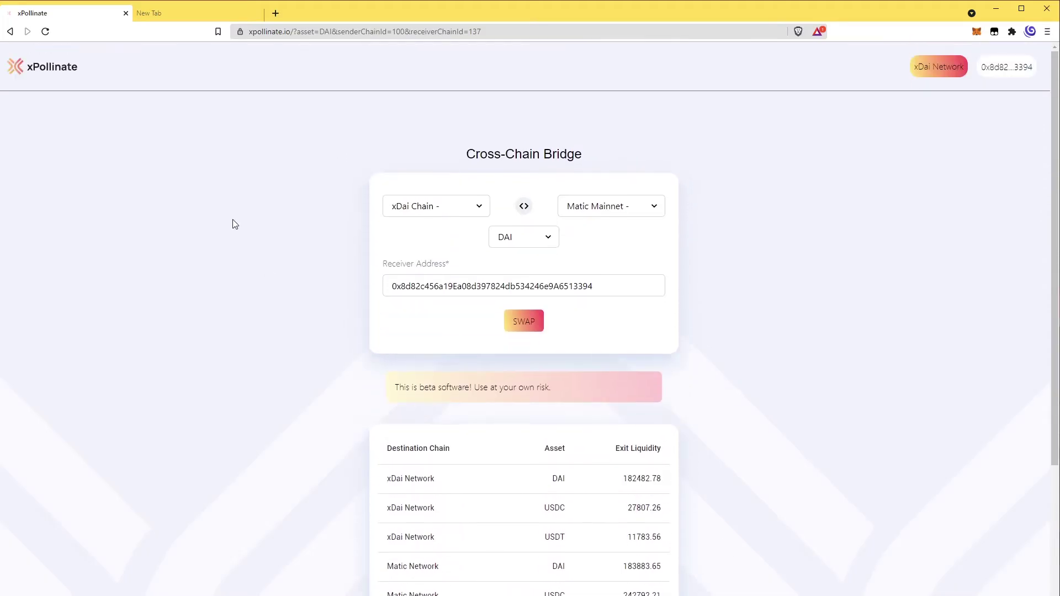
pyautogui.click(475, 207)
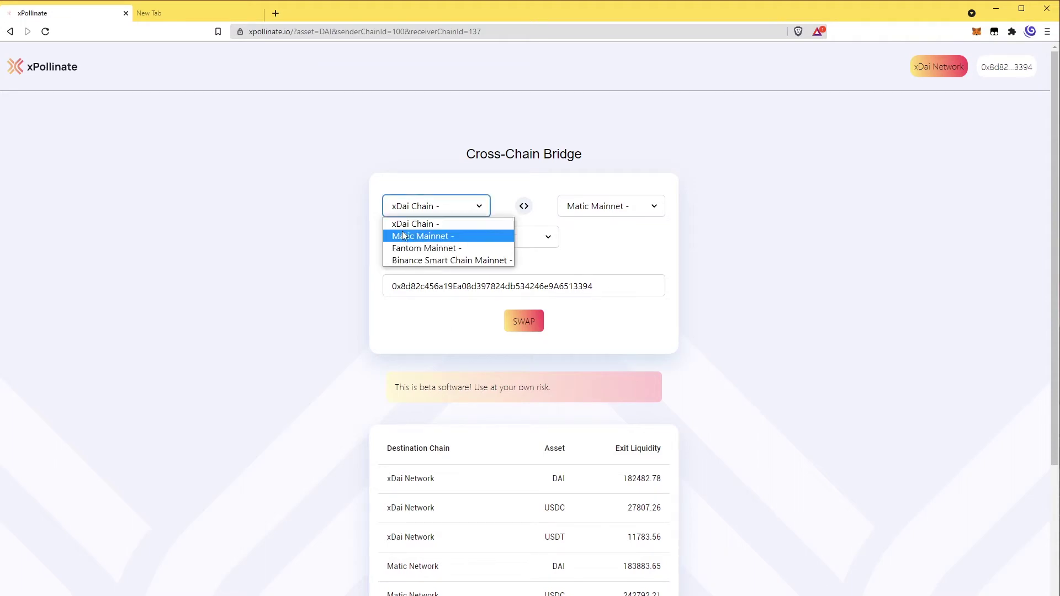
pyautogui.click(662, 206)
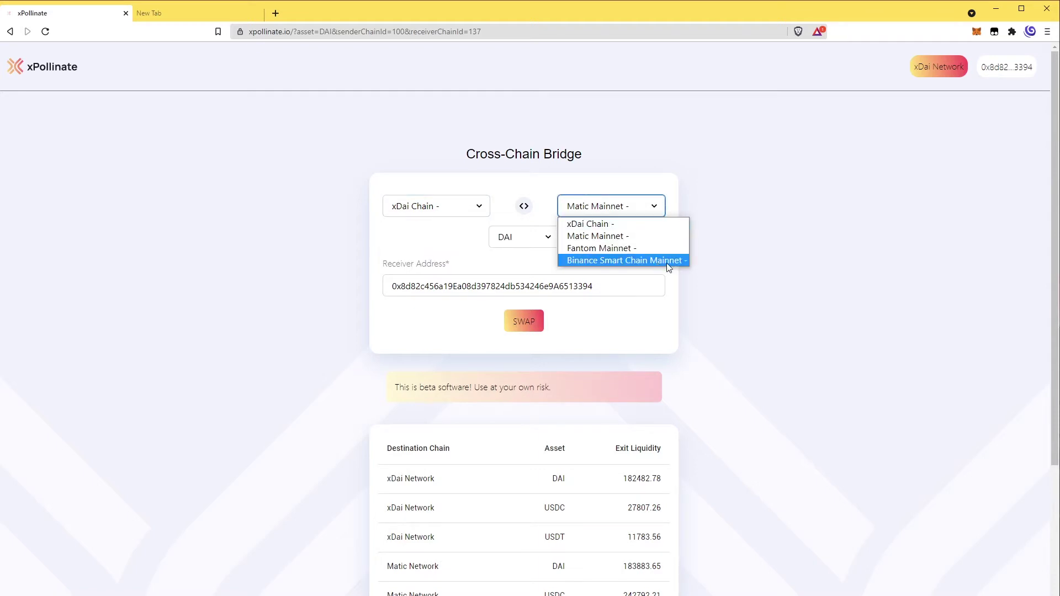
pyautogui.click(456, 211)
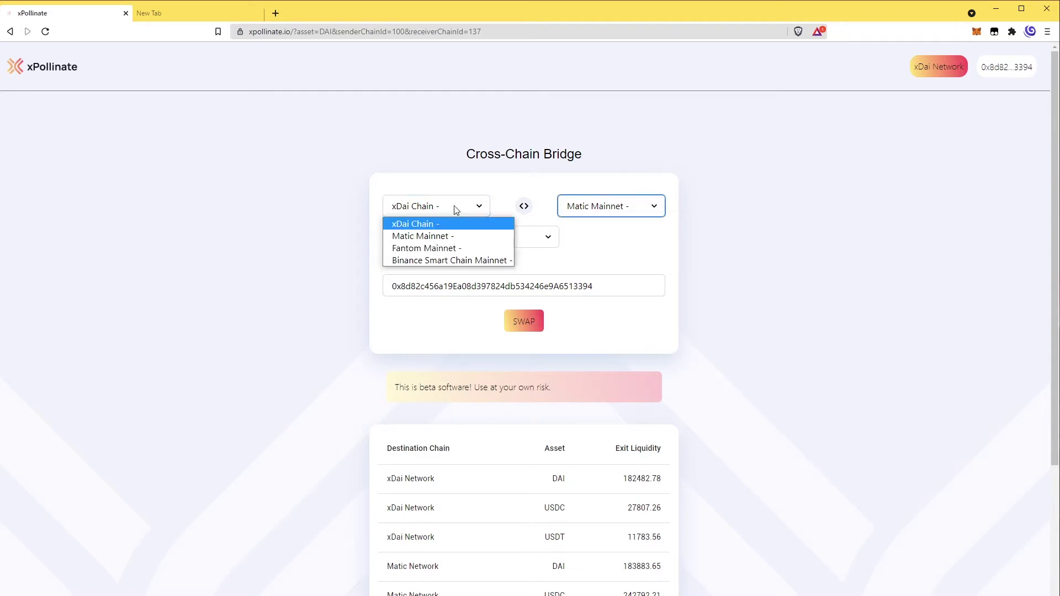
pyautogui.click(788, 264)
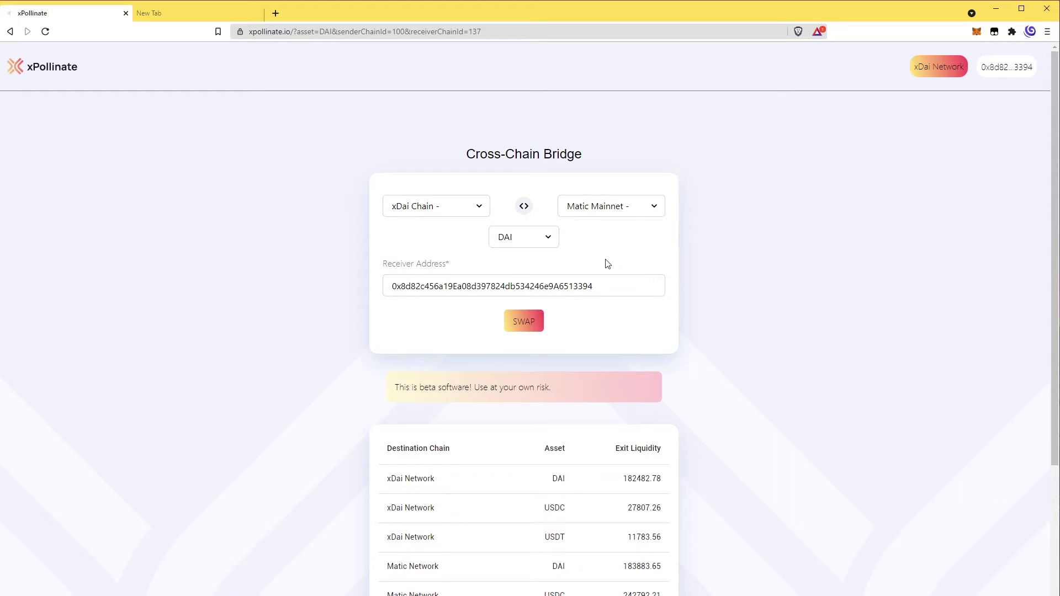
pyautogui.click(547, 244)
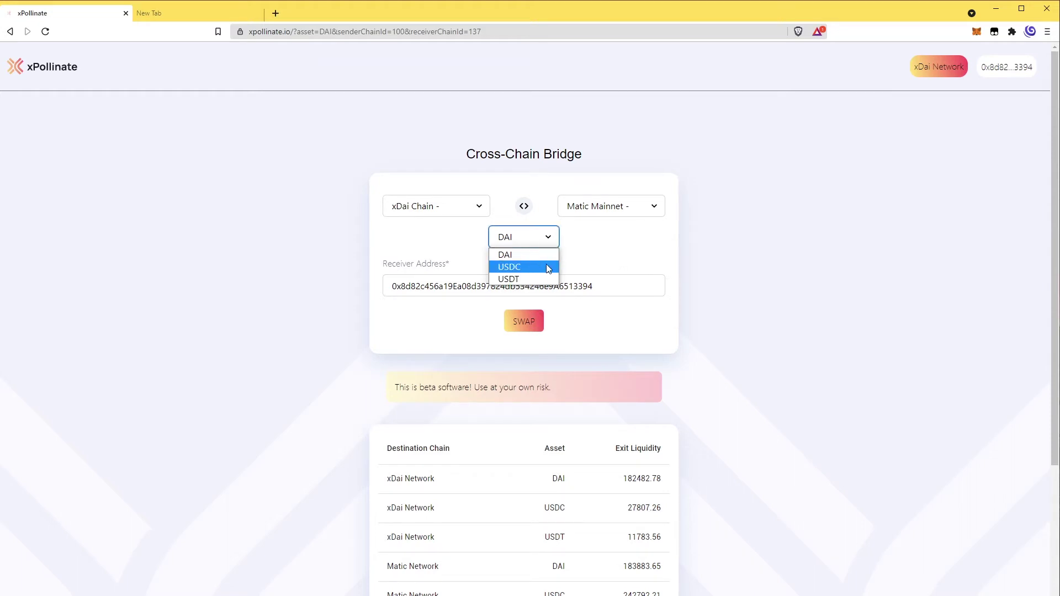
pyautogui.click(776, 260)
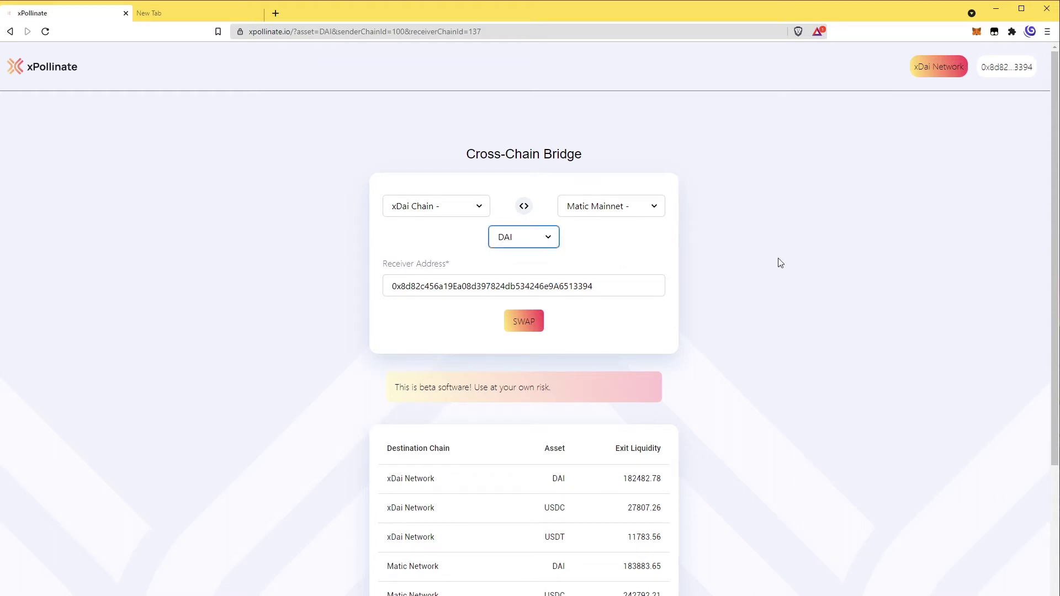
pyautogui.click(448, 214)
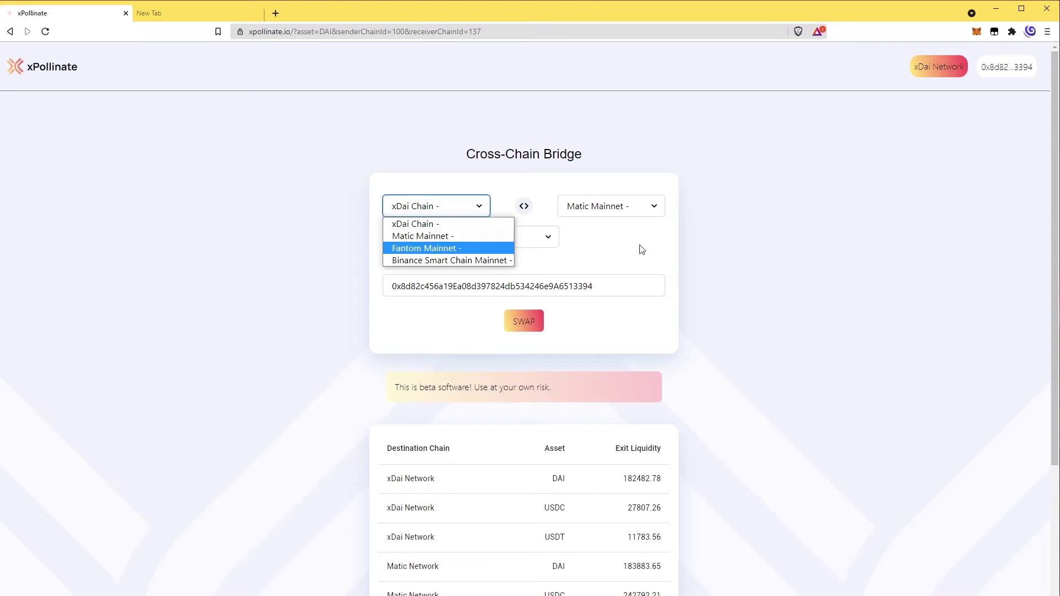
pyautogui.click(736, 264)
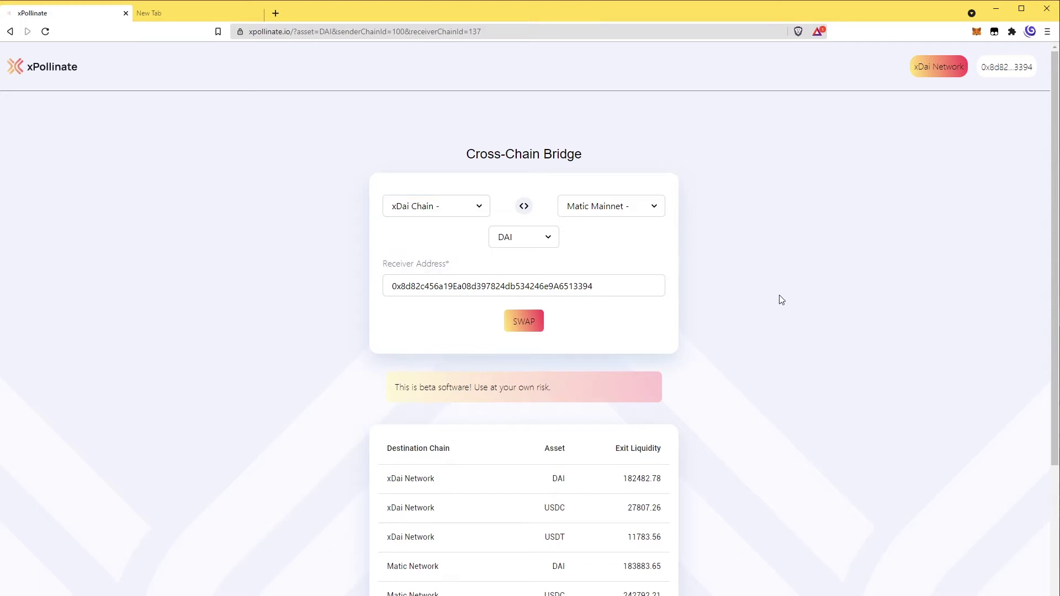
# Step: Scroll down to the exit liquidity table and highlight 'xDai Network' in its first row
pyautogui.scroll(-5, 781, 276)
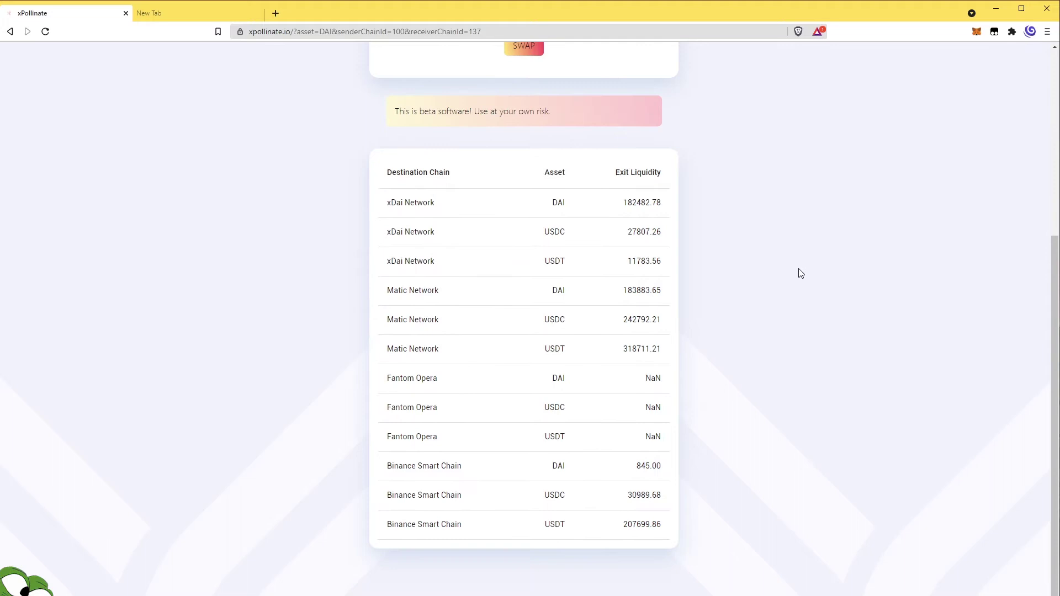
pyautogui.scroll(-1, 767, 279)
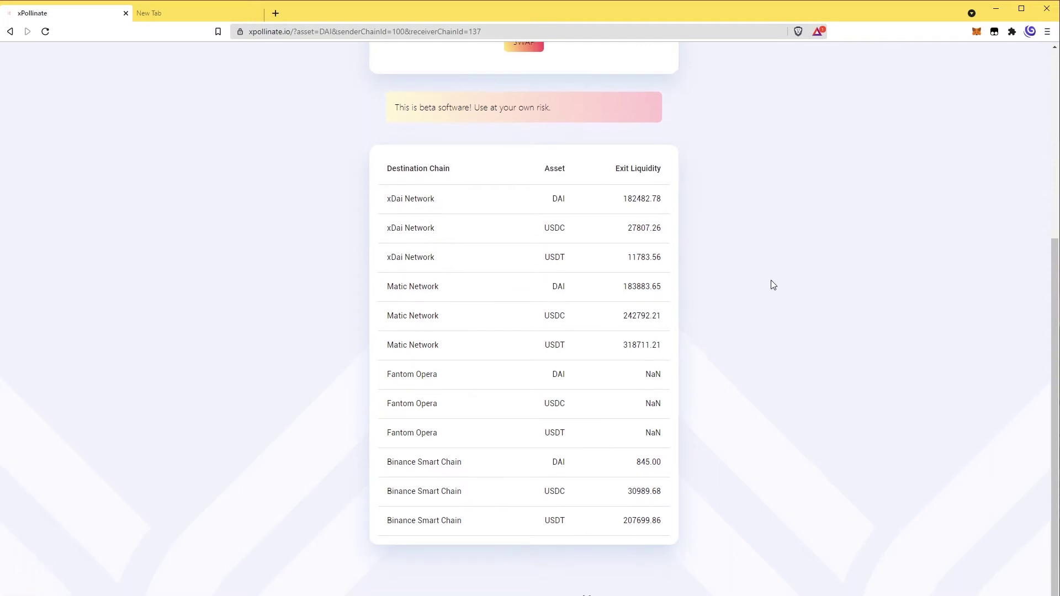
pyautogui.scroll(1, 778, 286)
pyautogui.scroll(2, 954, 315)
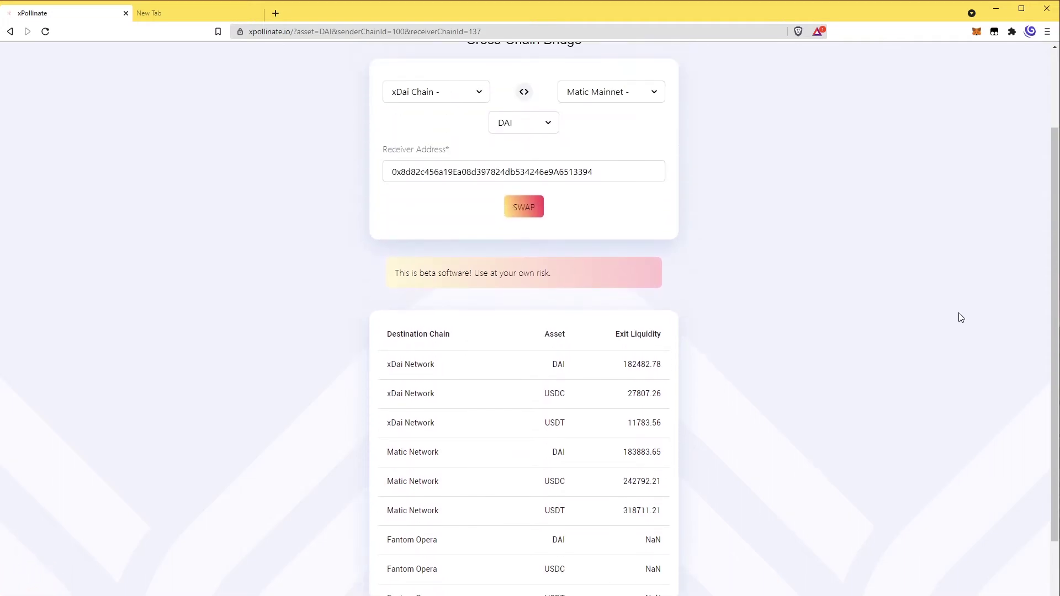
pyautogui.scroll(-1, 962, 318)
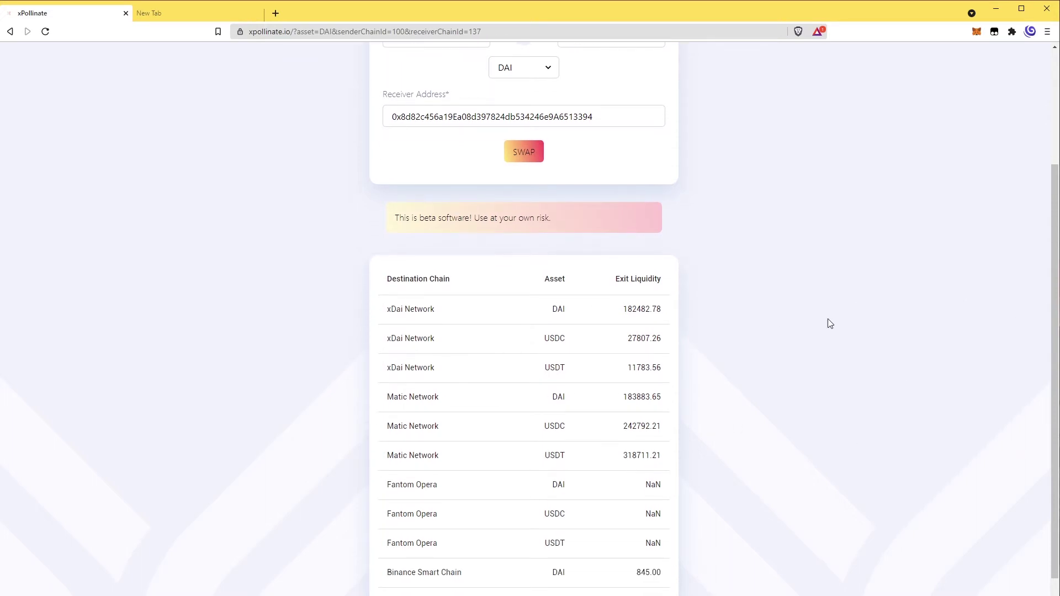
pyautogui.scroll(1, 771, 479)
pyautogui.scroll(2, 771, 479)
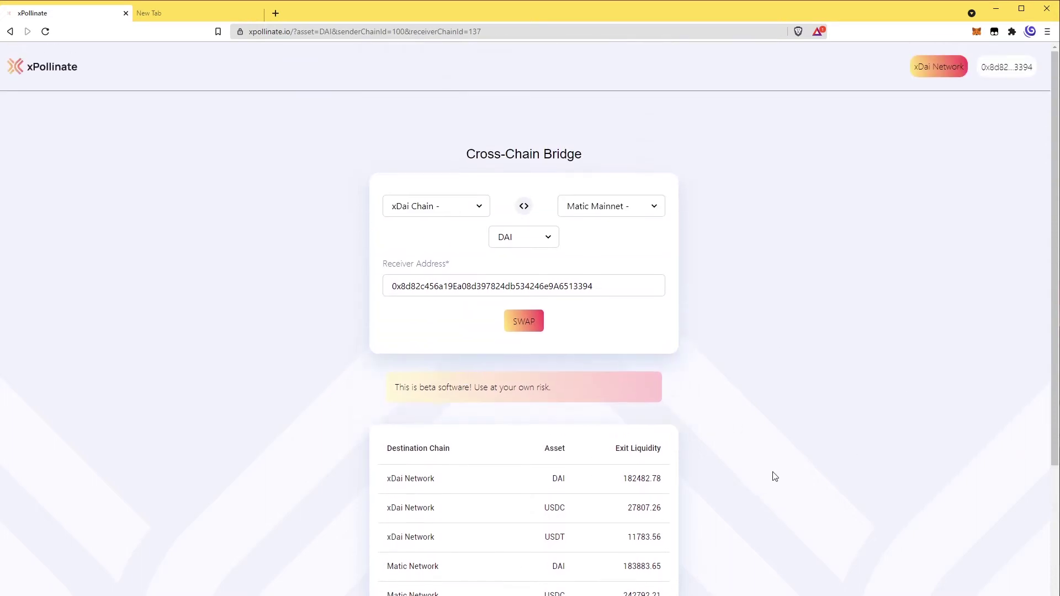
pyautogui.scroll(-2, 792, 466)
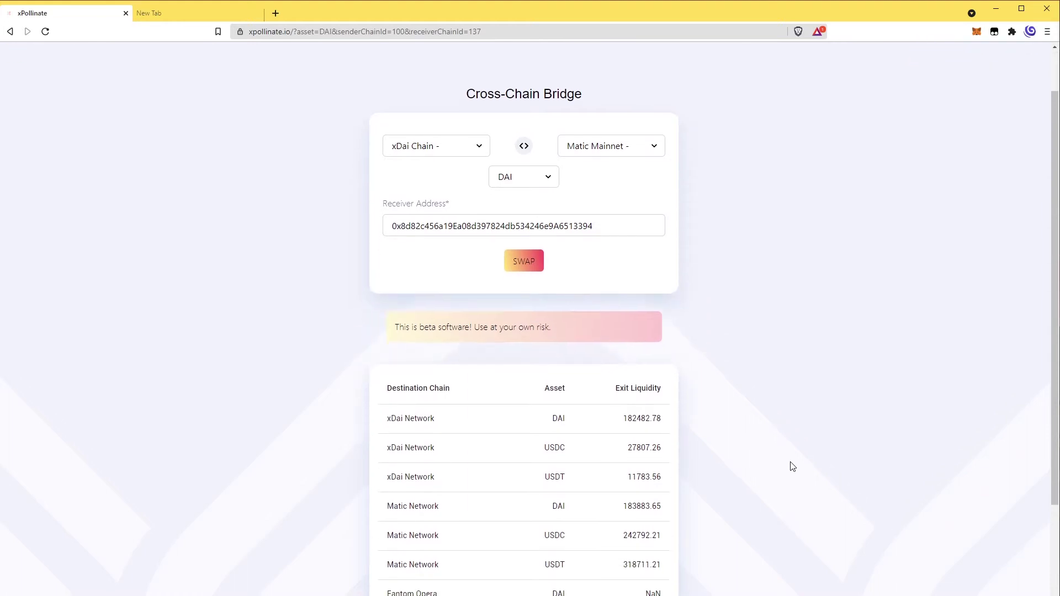
pyautogui.scroll(-2, 402, 367)
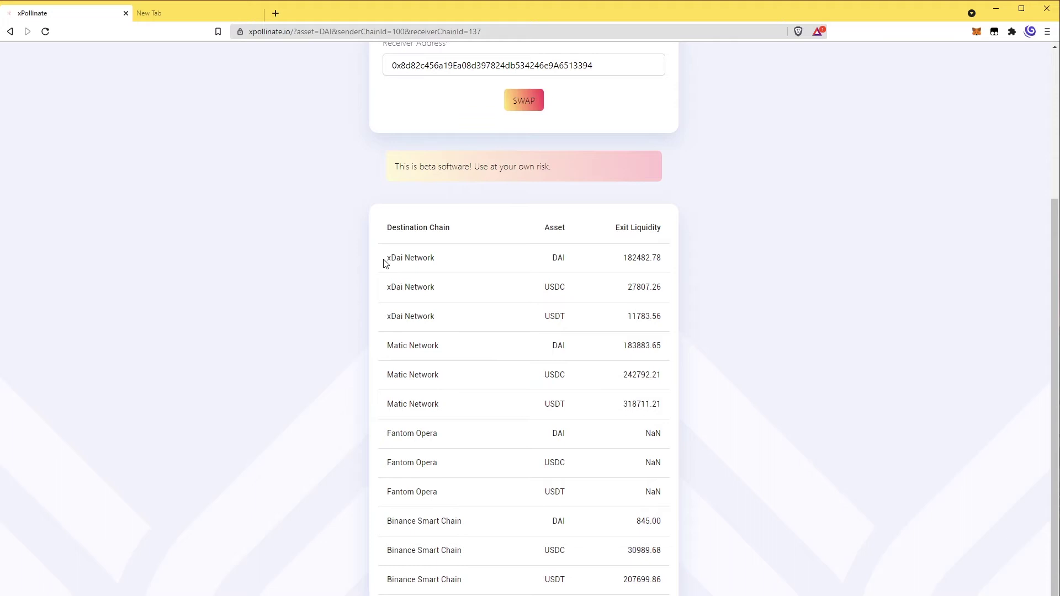
pyautogui.moveTo(385, 259); pyautogui.dragTo(468, 262)
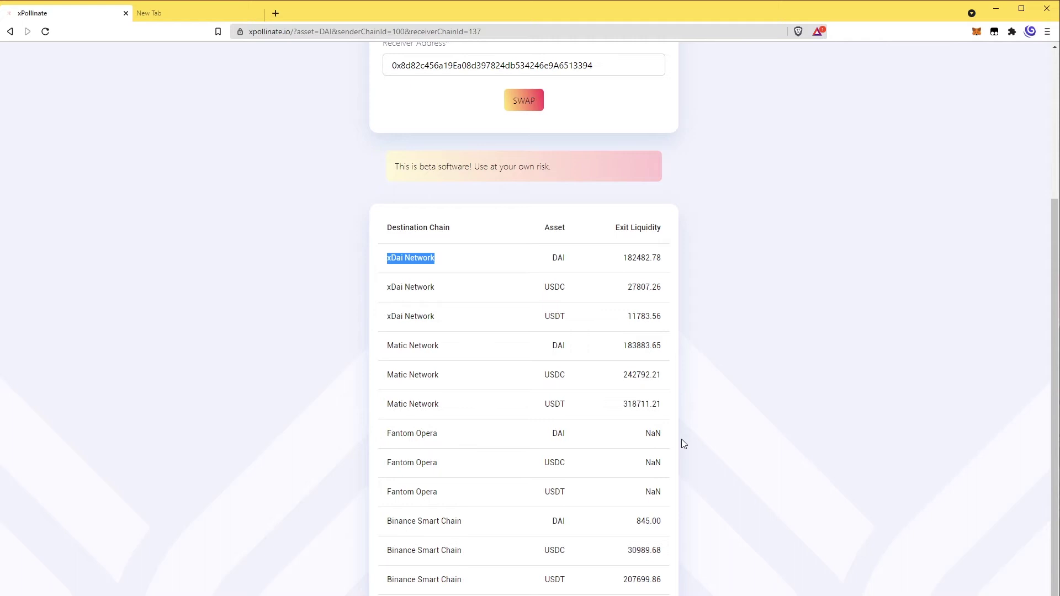
# Step: Highlight the Exit Liquidity column heading of the destination table
pyautogui.scroll(-1, 701, 433)
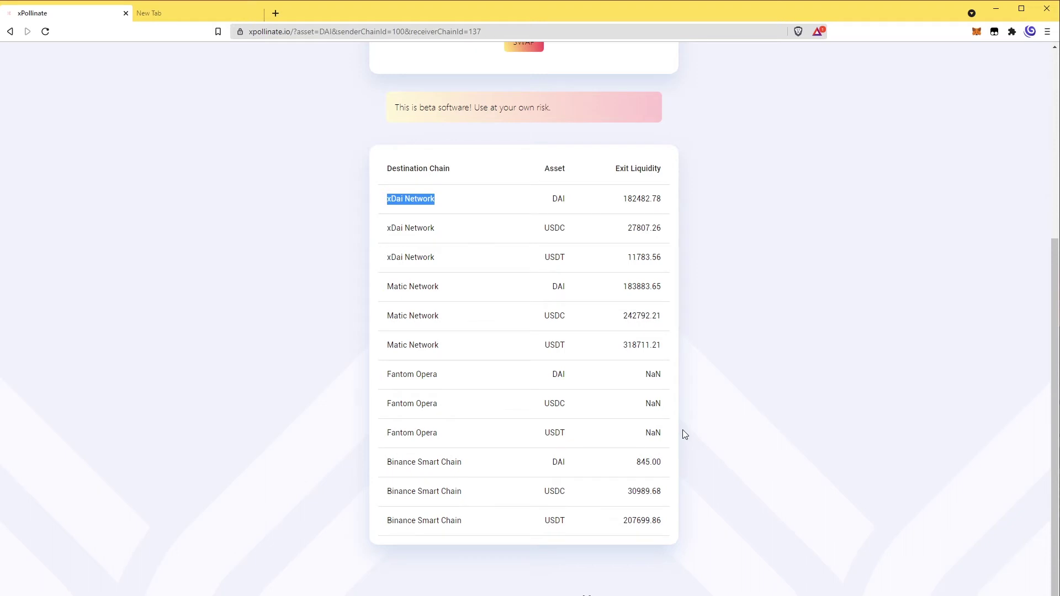
pyautogui.scroll(1, 683, 430)
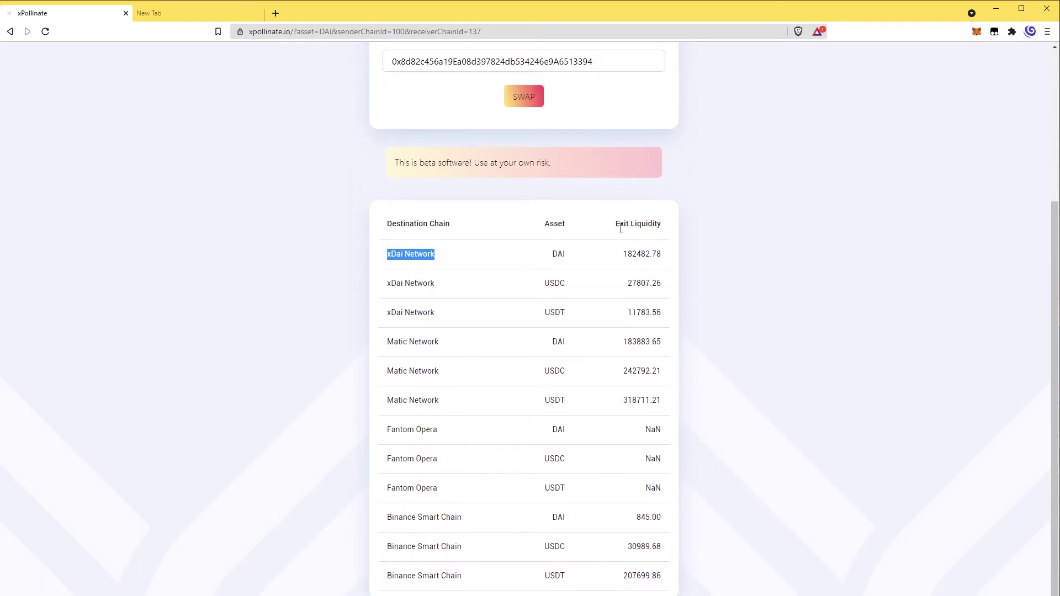
pyautogui.moveTo(620, 225); pyautogui.dragTo(670, 219)
pyautogui.click(705, 235)
pyautogui.doubleClick(555, 255)
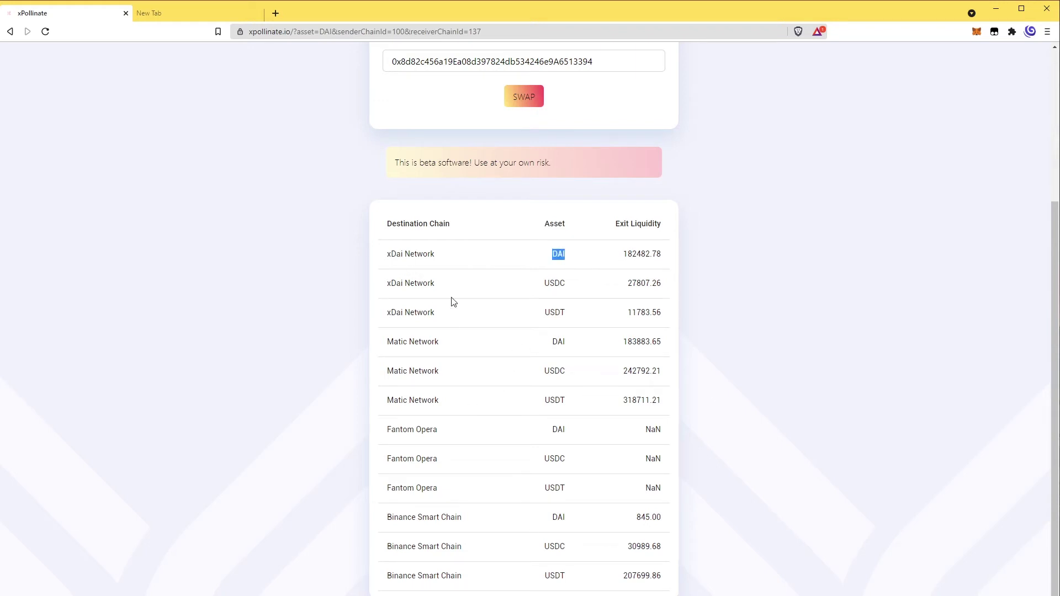
pyautogui.moveTo(383, 521); pyautogui.dragTo(471, 519)
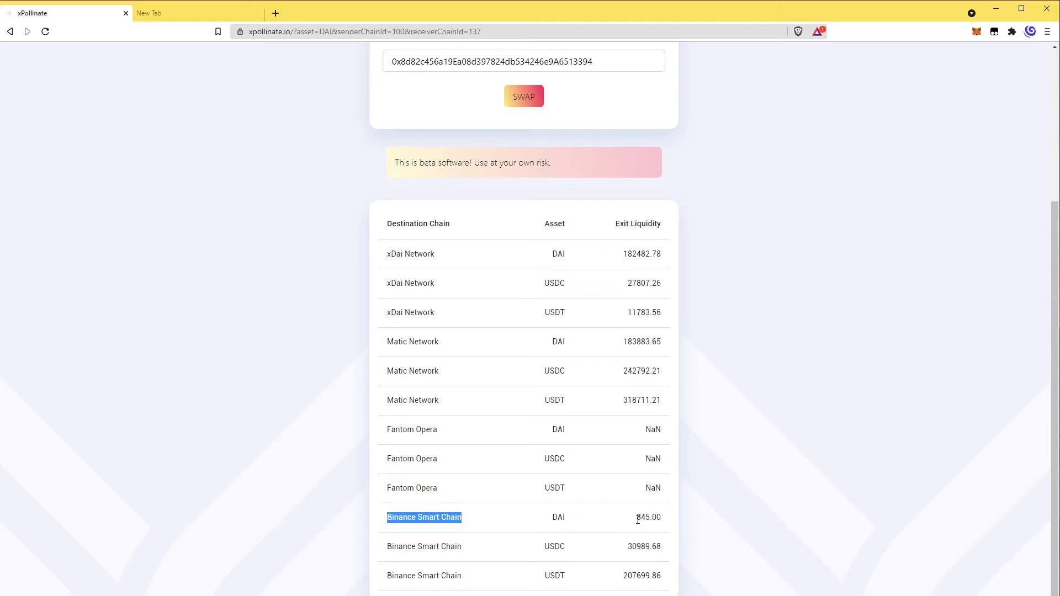
pyautogui.moveTo(638, 518); pyautogui.dragTo(670, 515)
pyautogui.click(706, 516)
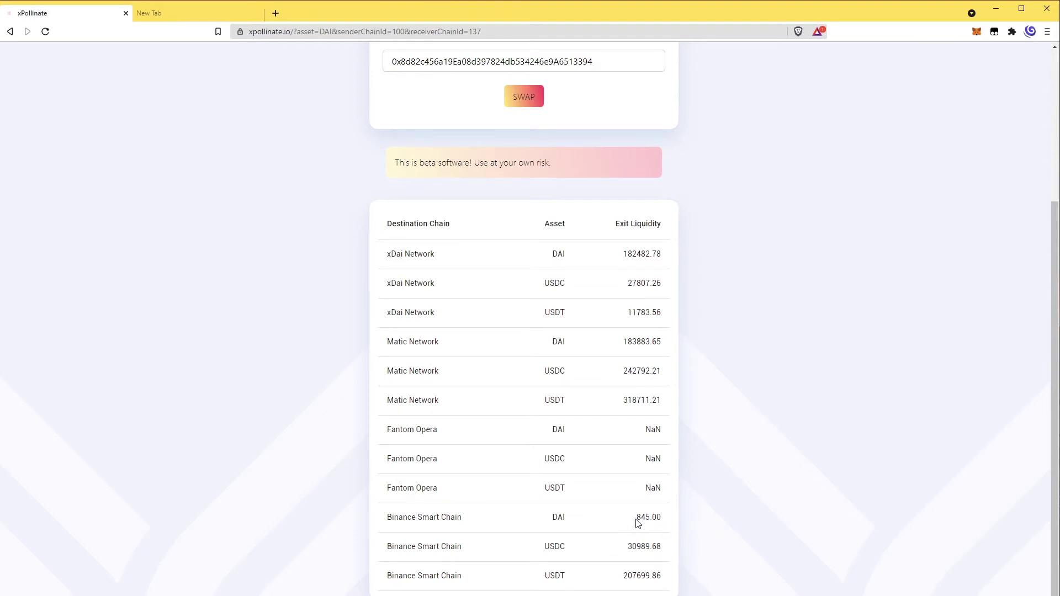
pyautogui.moveTo(637, 519); pyautogui.dragTo(660, 515)
# Step: Review the exit liquidity rows from Matic DAI downward
pyautogui.click(736, 519)
pyautogui.scroll(4, 795, 552)
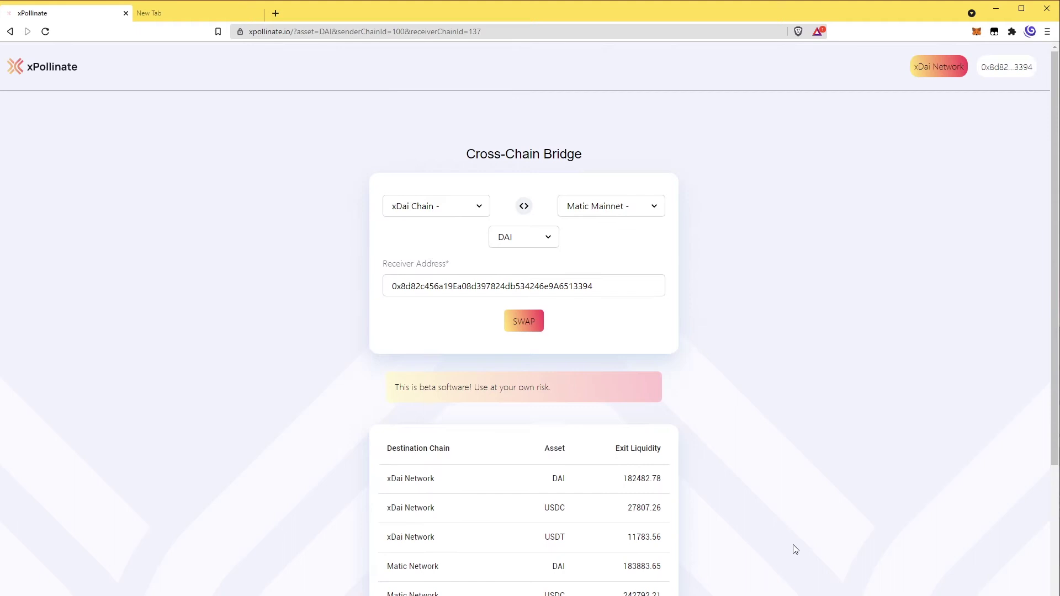
pyautogui.scroll(-2, 833, 474)
pyautogui.scroll(-2, 836, 470)
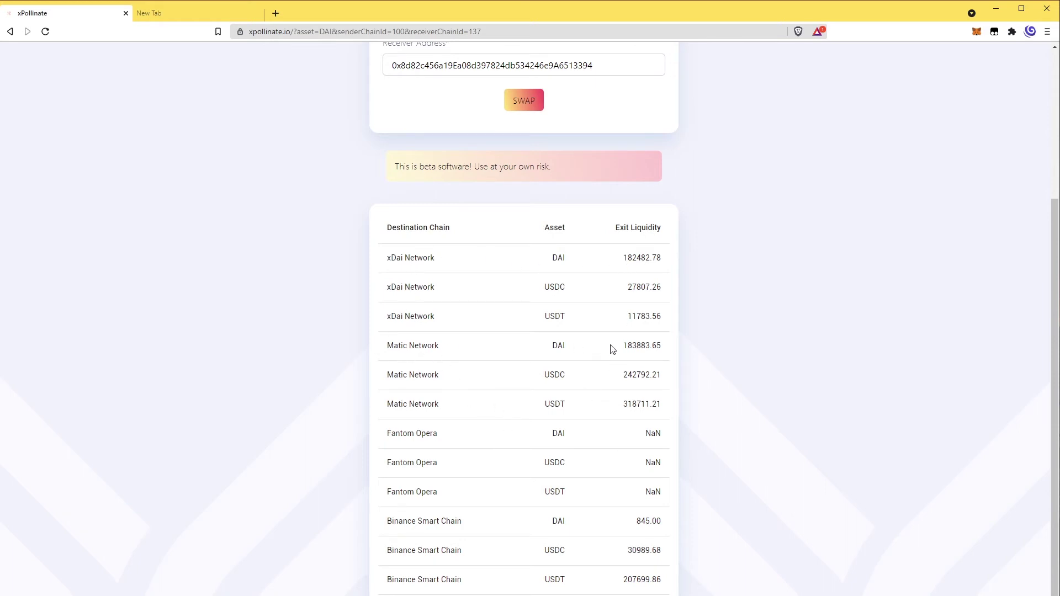
pyautogui.moveTo(621, 350); pyautogui.dragTo(700, 350)
pyautogui.click(661, 351)
pyautogui.scroll(4, 699, 362)
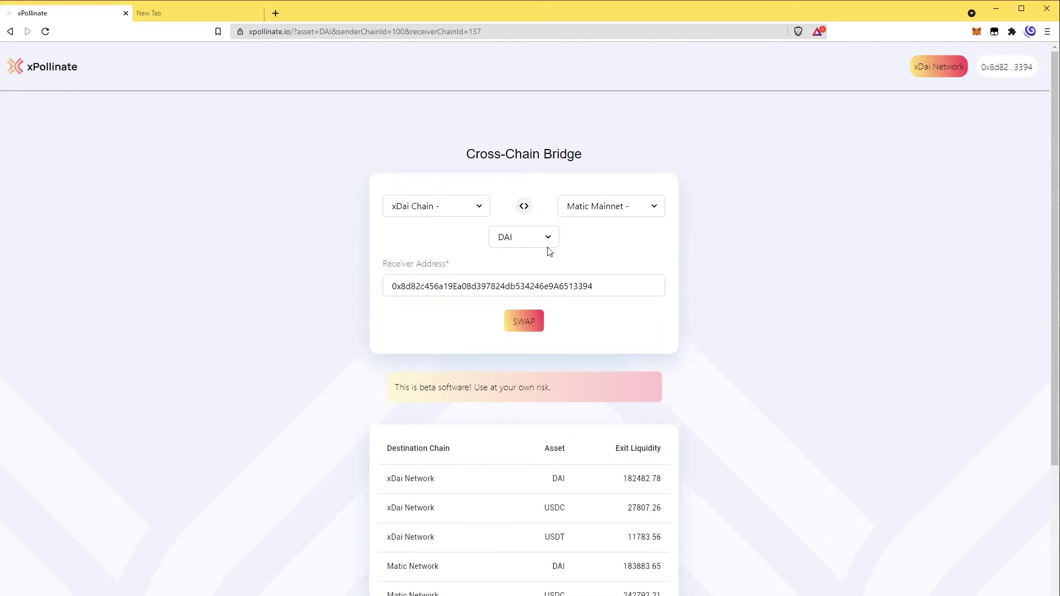
# Step: Check the MATIC balance in the wallet, then close it and start the bridge swap
pyautogui.click(976, 31)
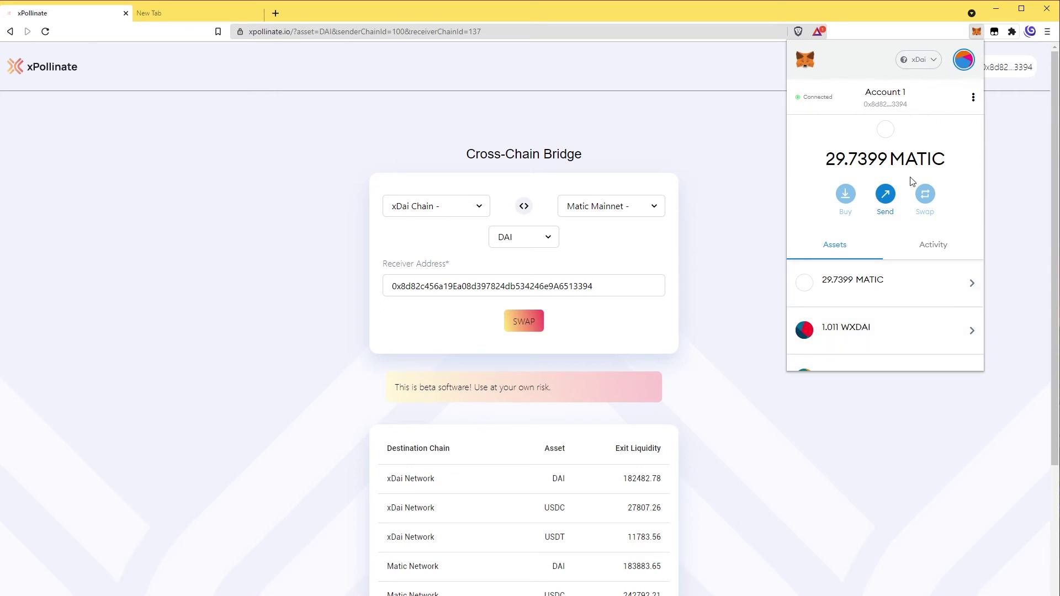
pyautogui.scroll(-4, 940, 264)
pyautogui.scroll(4, 928, 254)
pyautogui.moveTo(889, 160); pyautogui.dragTo(945, 161)
pyautogui.click(899, 447)
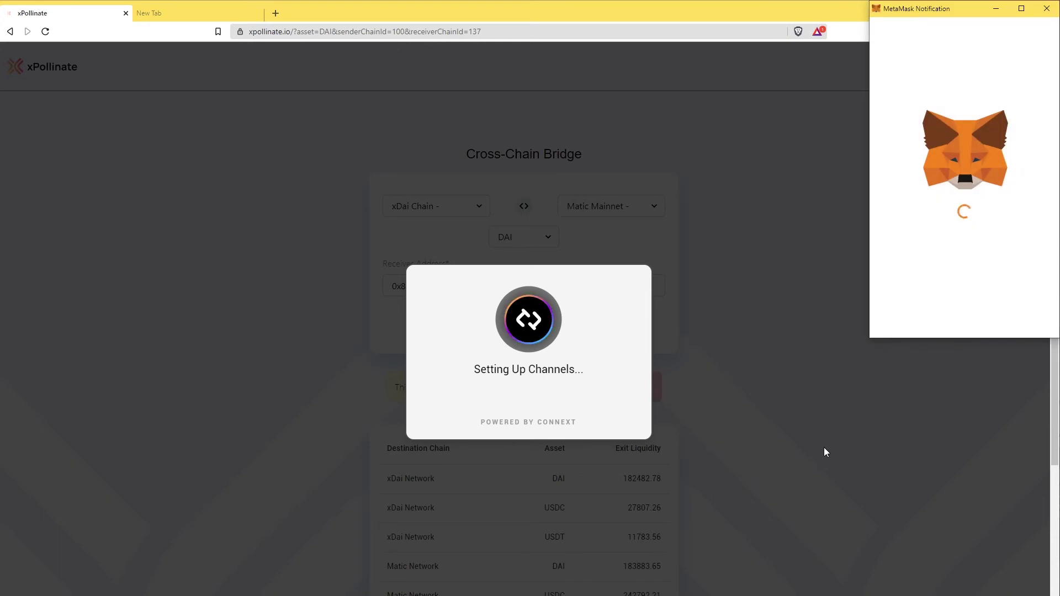
# Step: Approve the wallet signature, enter 10 XDAI to send, and submit the swap with its 0.005 XDAI fee
pyautogui.click(992, 316)
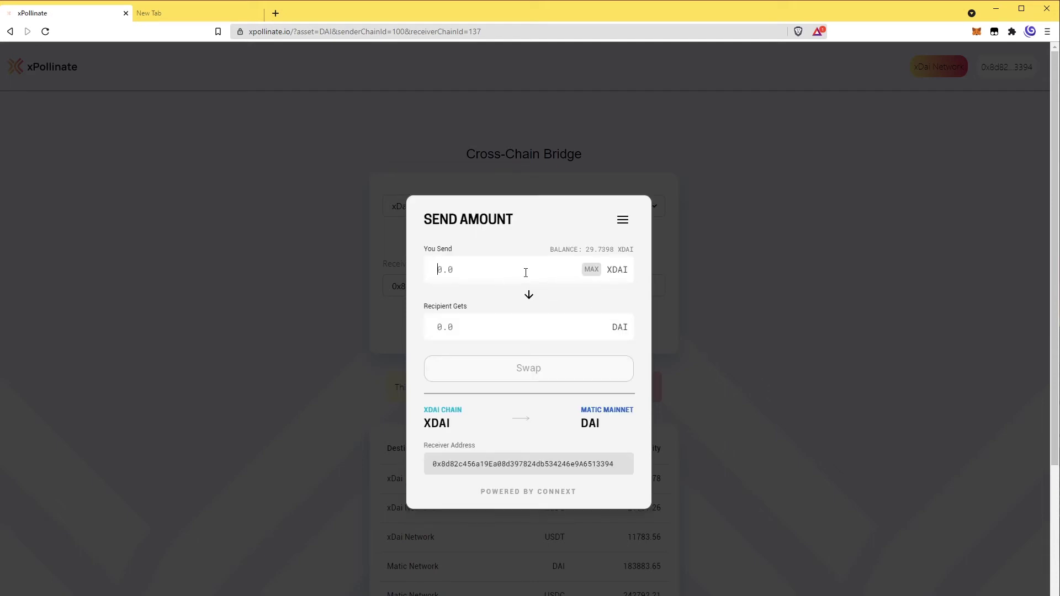
pyautogui.write('10')
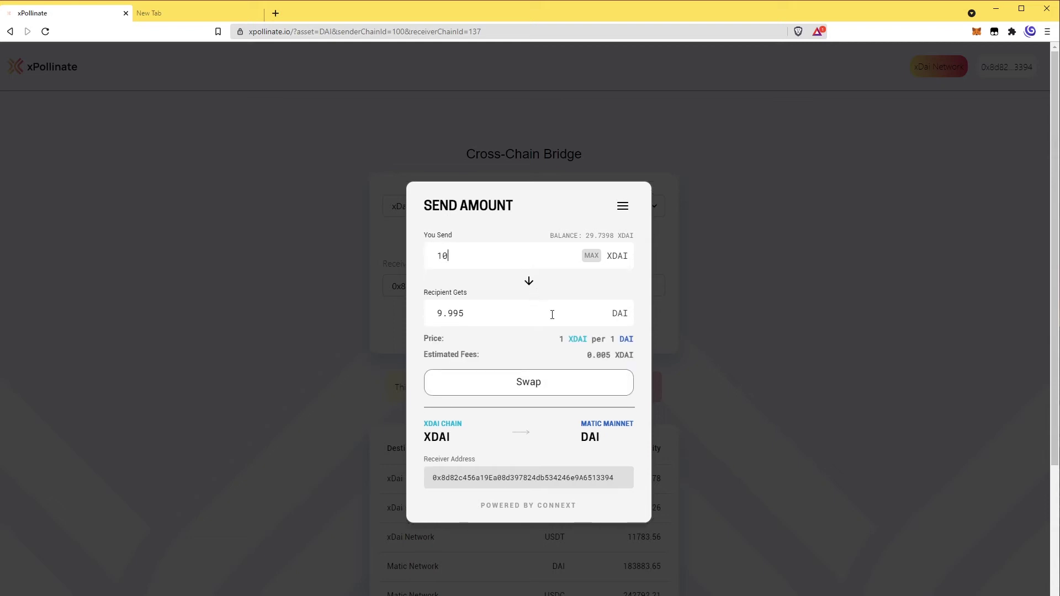
pyautogui.moveTo(589, 356)
pyautogui.mouseDown()
pyautogui.moveTo(629, 356)
pyautogui.moveTo(610, 355)
pyautogui.mouseUp()
pyautogui.click(606, 508)
pyautogui.click(528, 376)
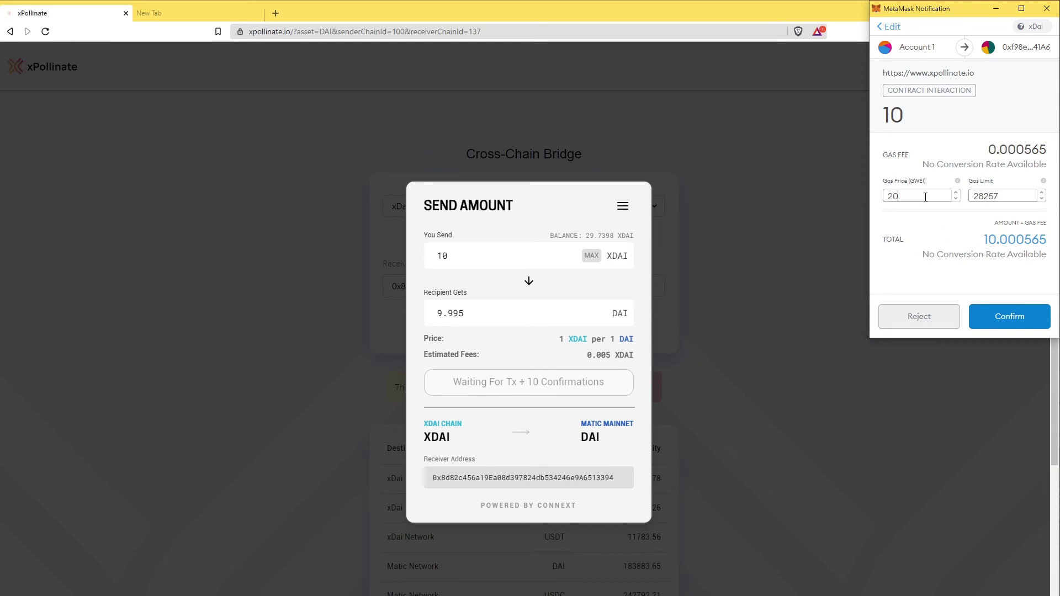
# Step: Set the gas price to 20 gwei and confirm the 10 xDai bridge transaction
pyautogui.write('0')
pyautogui.click(1006, 317)
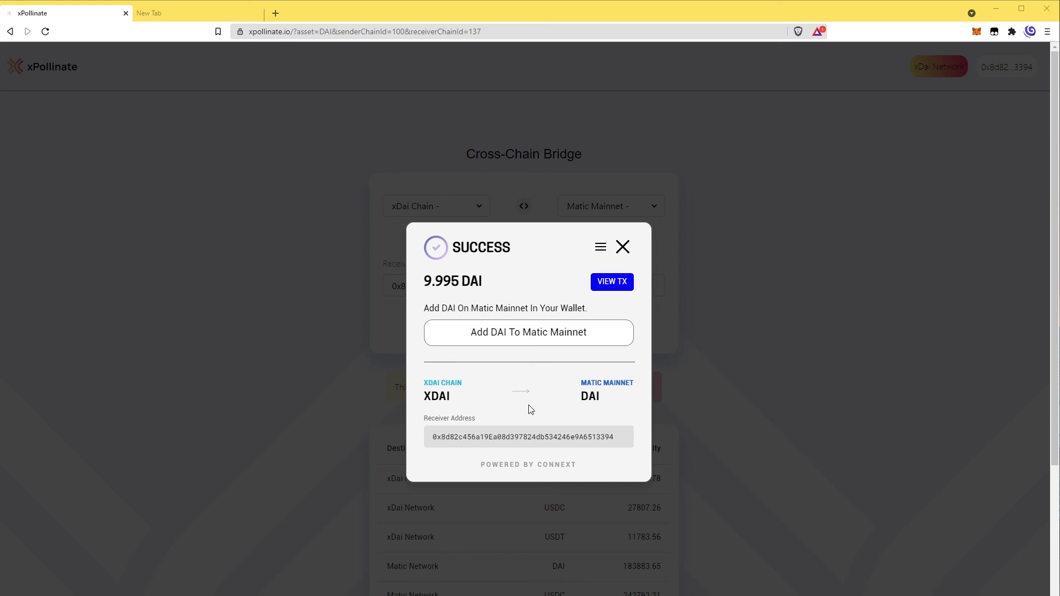
# Step: Close the Connext Success notice on the bridge page
pyautogui.click(621, 247)
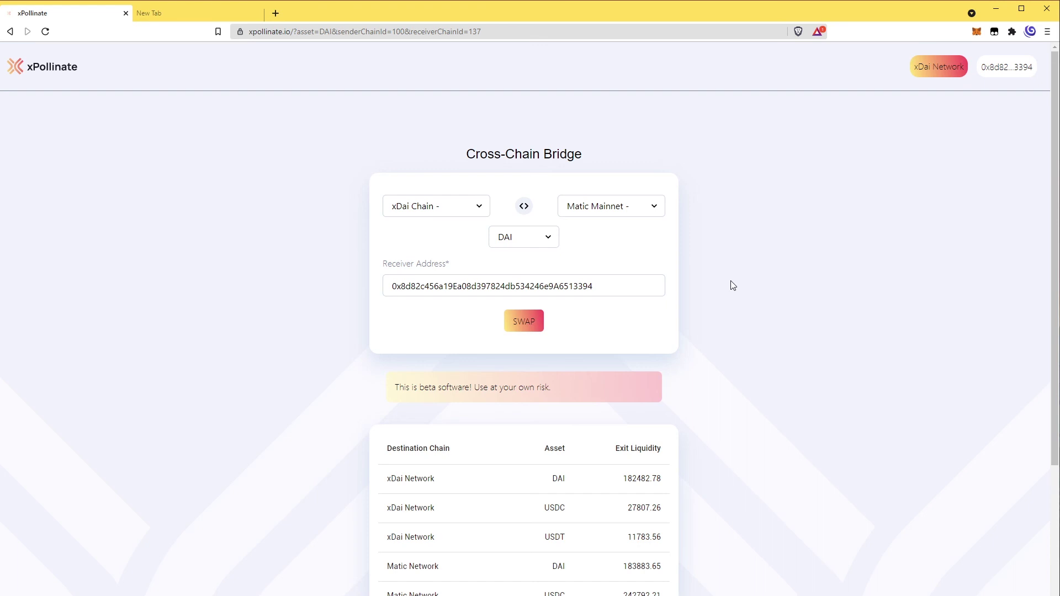
pyautogui.scroll(-1, 793, 303)
pyautogui.scroll(1, 793, 303)
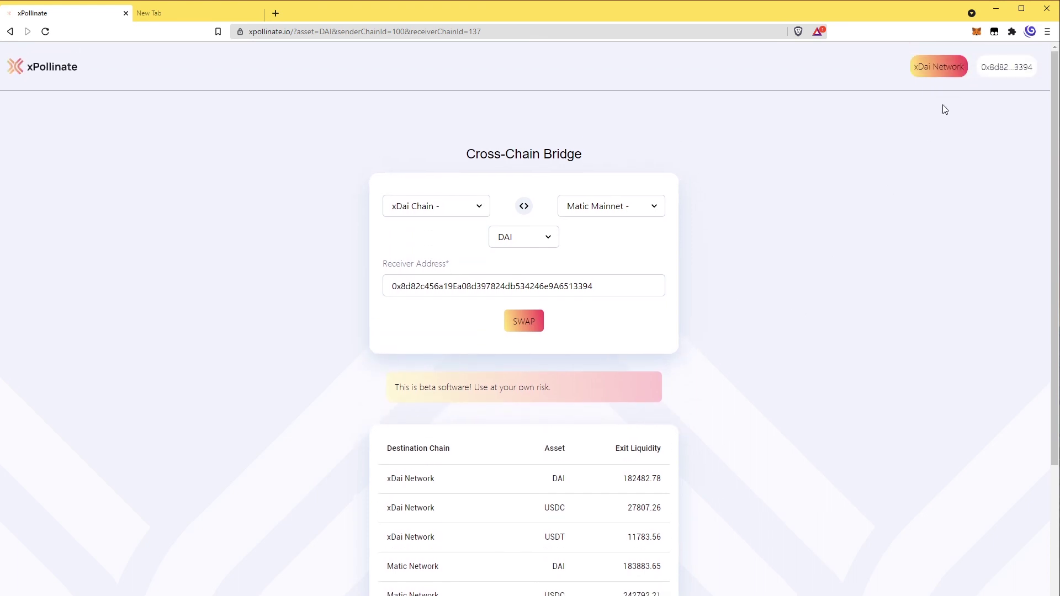
# Step: Switch the wallet network to Matic Mainnet and show its assets
pyautogui.click(975, 32)
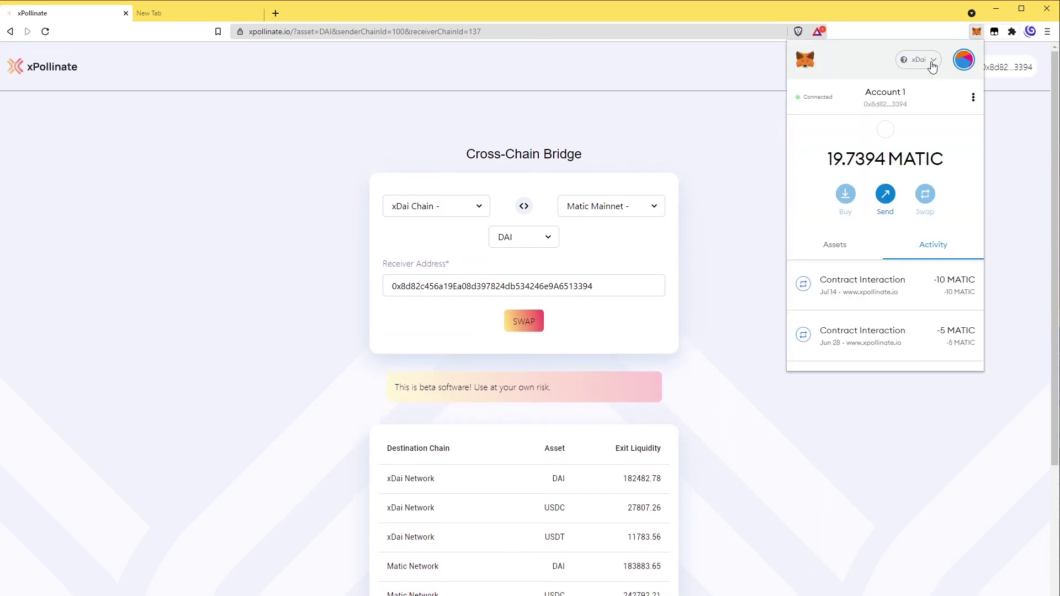
pyautogui.click(932, 65)
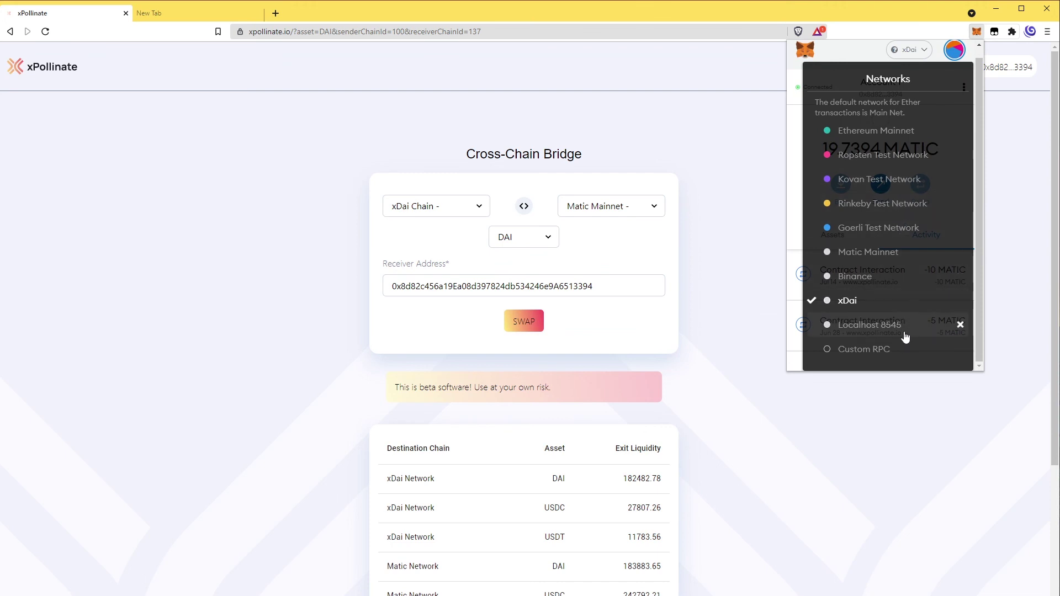
pyautogui.click(878, 252)
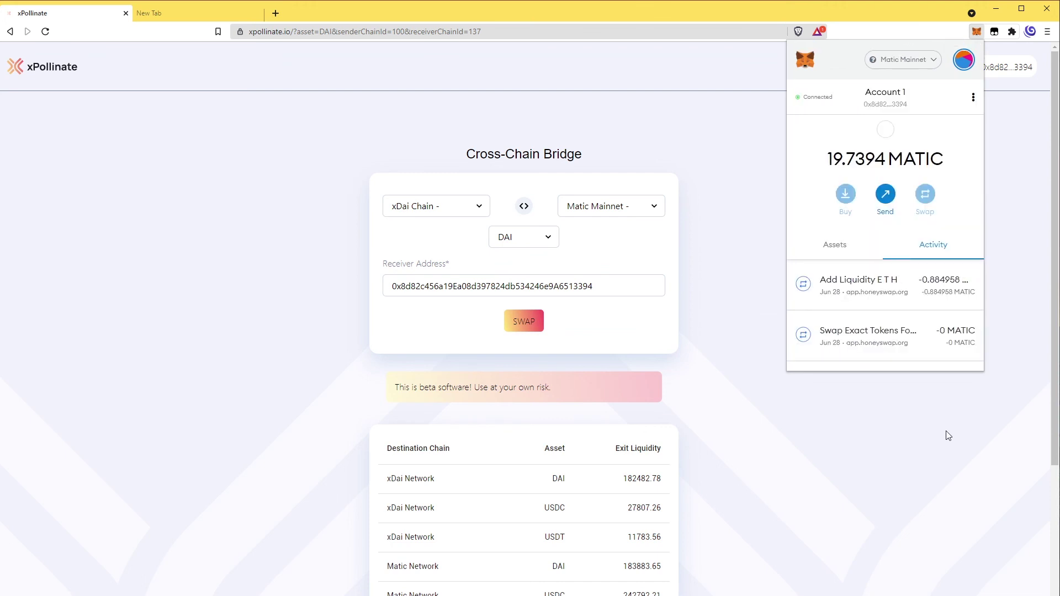
pyautogui.click(825, 251)
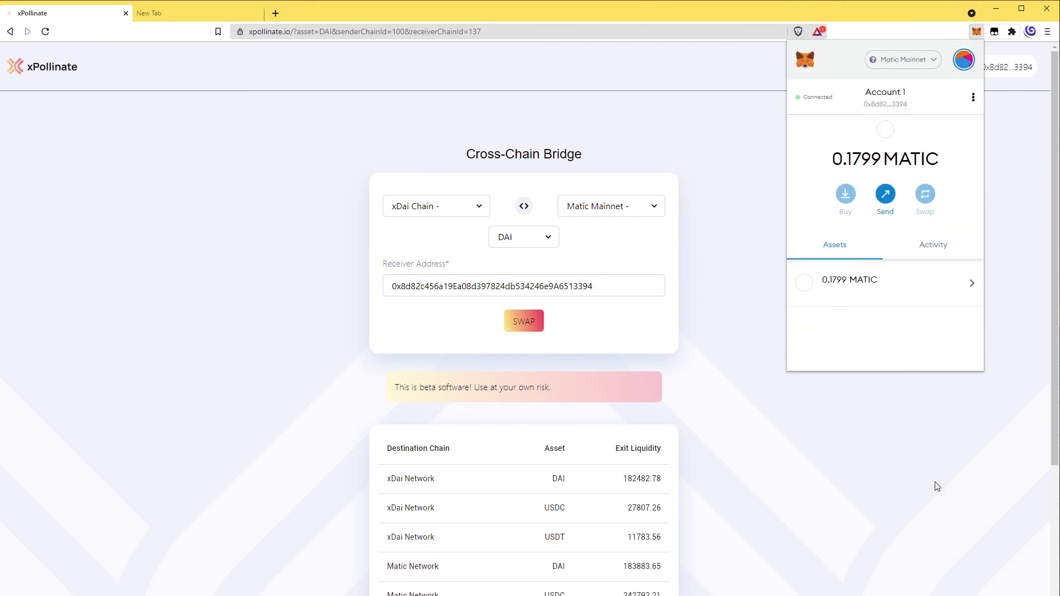